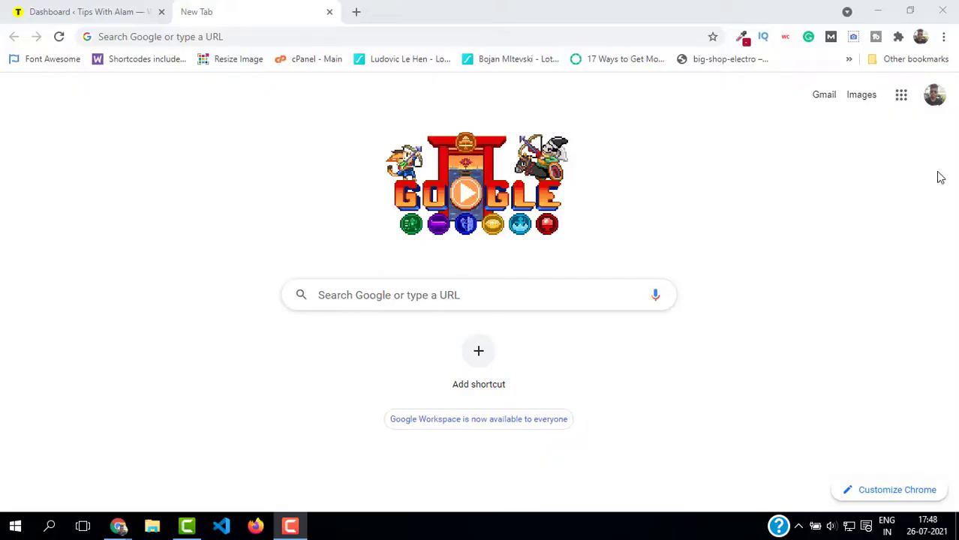
{"action": "left_click", "coordinate": [170, 34]}
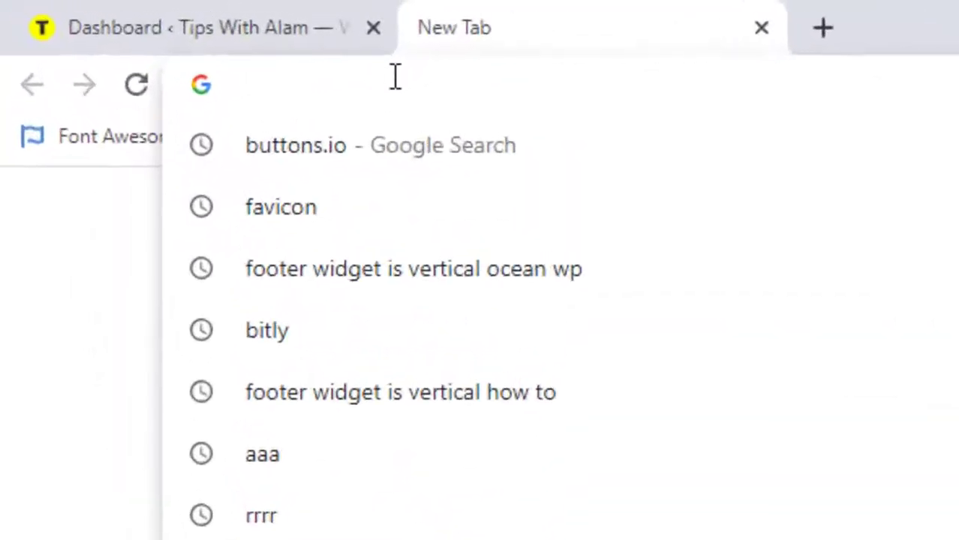
{"action": "type", "text": "get"}
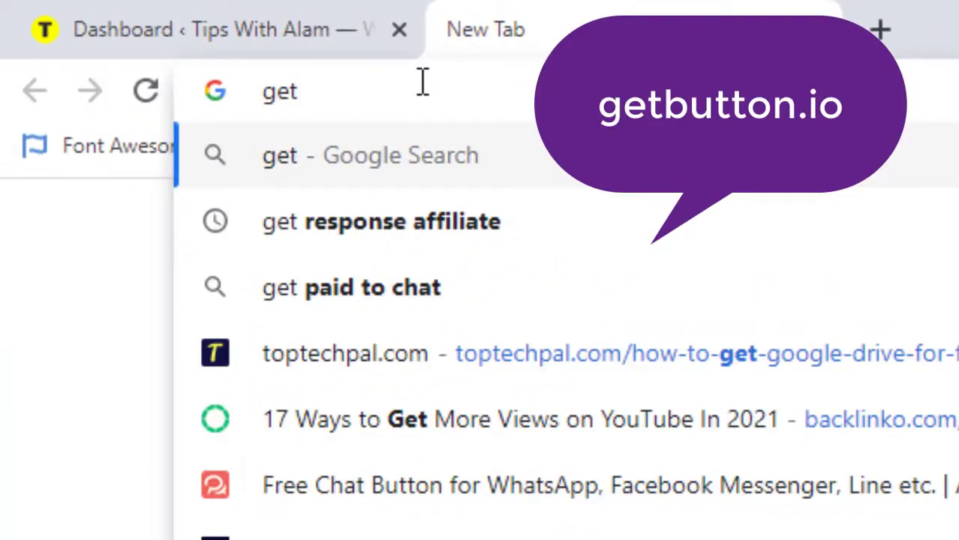
{"action": "type", "text": "b"}
{"action": "key", "text": "ctrl+a"}
{"action": "type", "text": "https://getbutton.io/"}
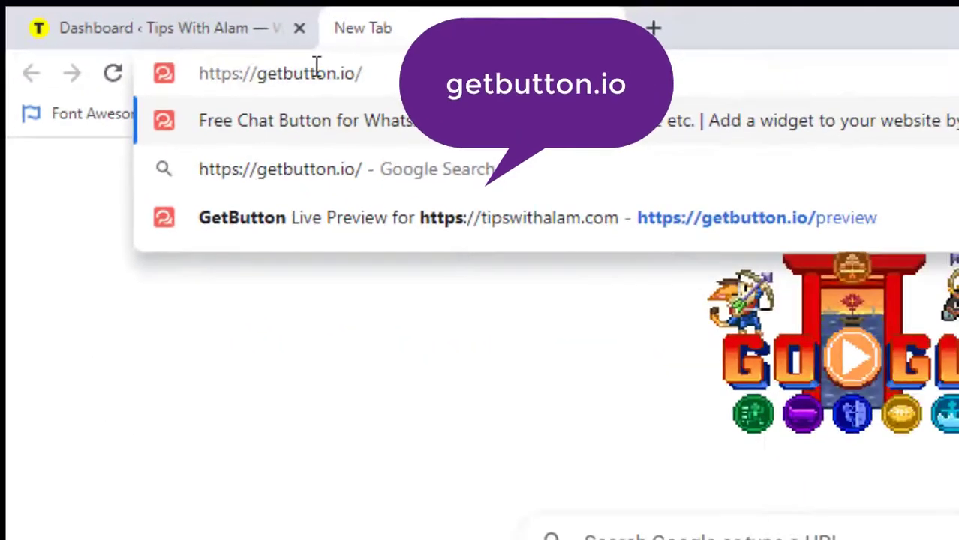
{"action": "key", "text": "Return"}
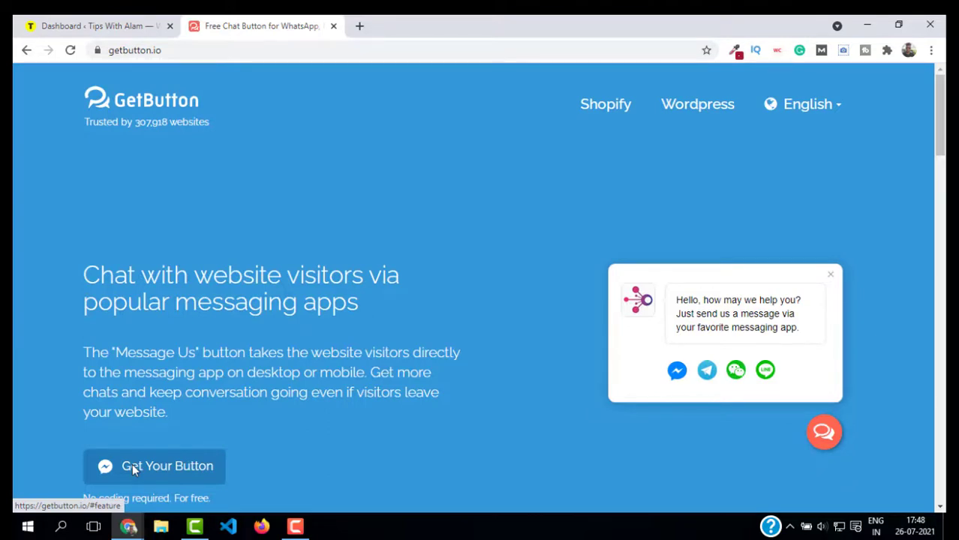
- Jump to the button builder's three setup steps, starting at Choose messaging apps
{"action": "left_click", "coordinate": [132, 466]}
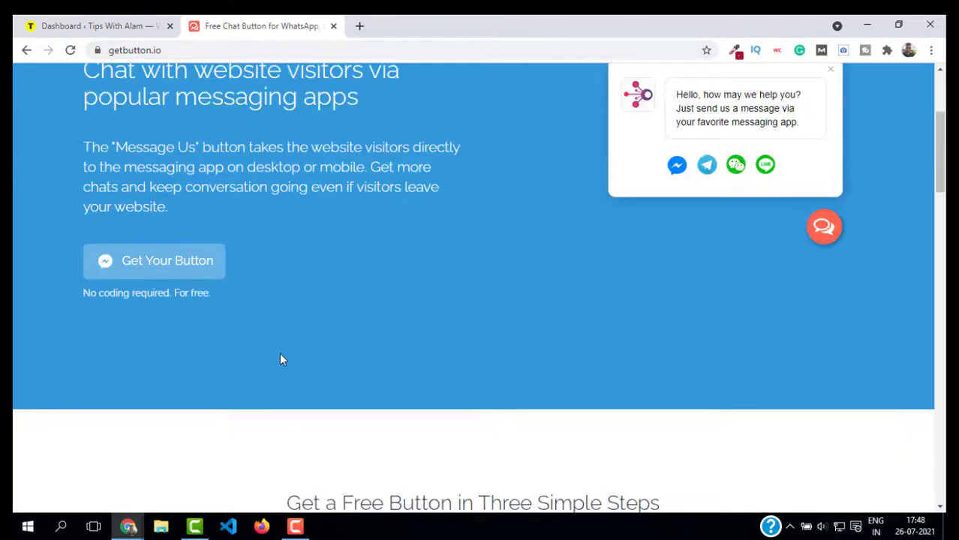
{"action": "scroll", "coordinate": [279, 356], "scroll_direction": "down", "scroll_amount": 1}
{"action": "scroll", "coordinate": [274, 338], "scroll_direction": "up", "scroll_amount": 1}
{"action": "scroll", "coordinate": [271, 334], "scroll_direction": "down", "scroll_amount": 1}
{"action": "left_click", "coordinate": [159, 201]}
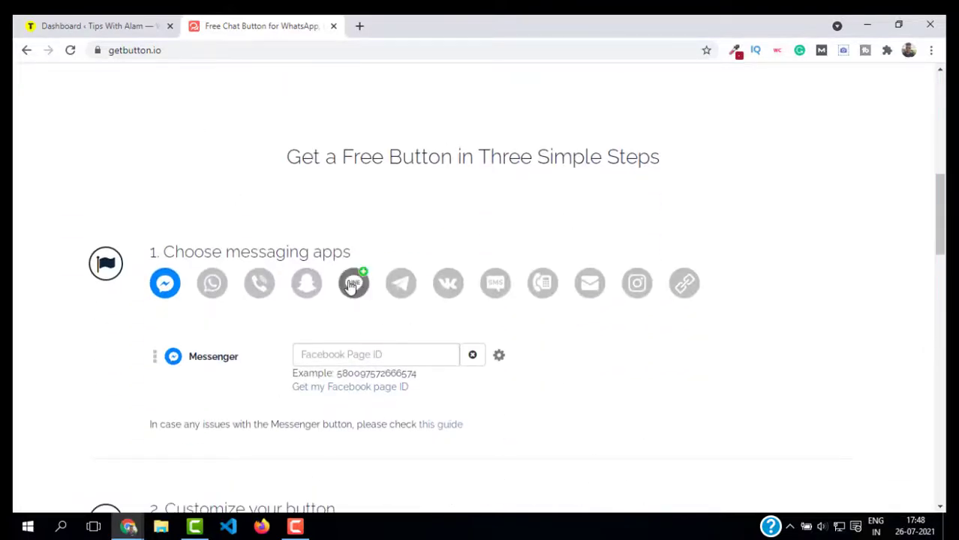
{"action": "left_click_drag", "start_coordinate": [163, 252], "coordinate": [377, 259]}
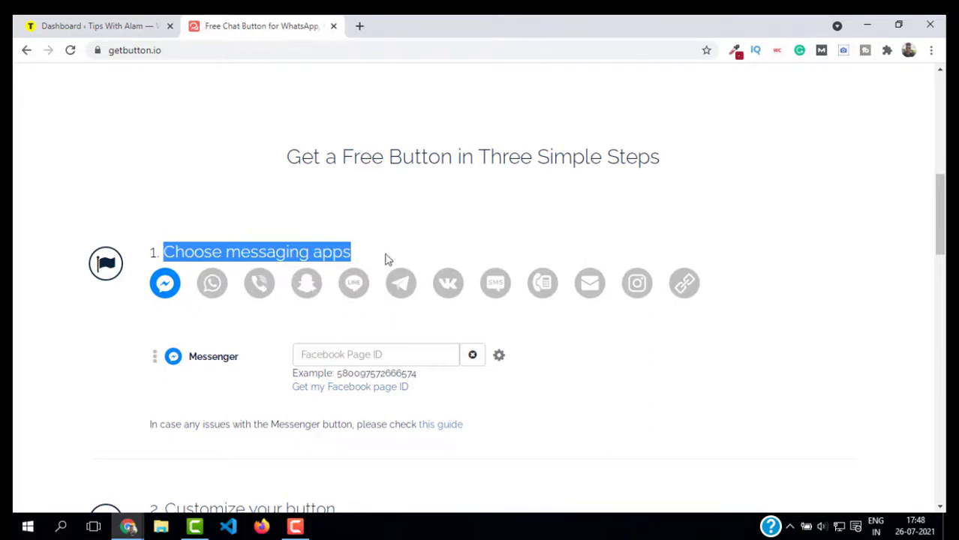
- Toggle the messaging apps, adding WhatsApp and removing Messenger
{"action": "mouse_move", "coordinate": [170, 301]}
{"action": "left_click", "coordinate": [212, 296]}
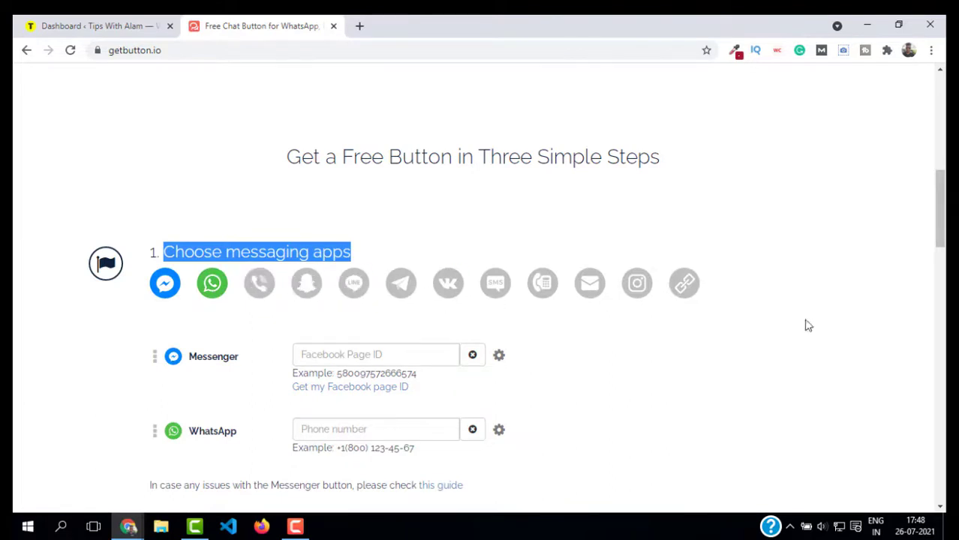
{"action": "left_click", "coordinate": [167, 285]}
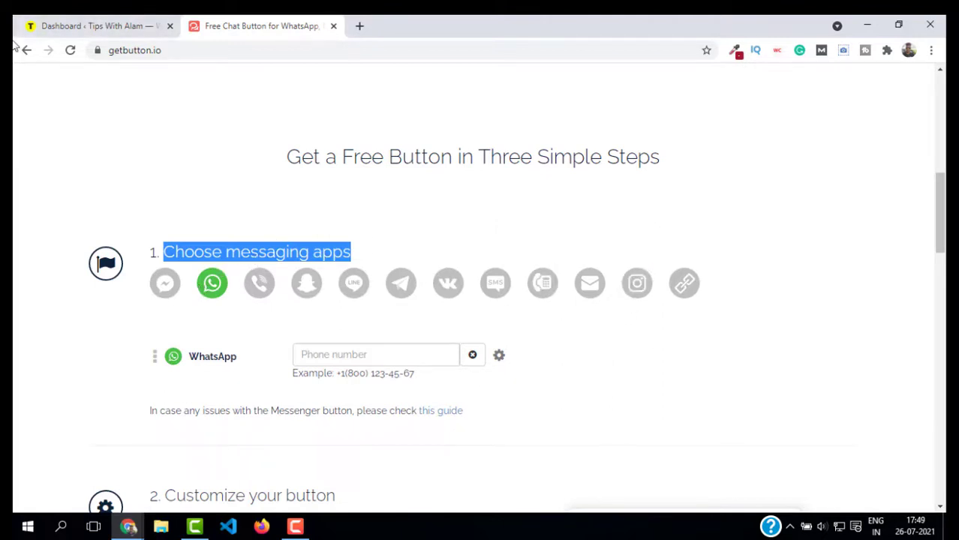
{"action": "left_click", "coordinate": [217, 289]}
- Re-add WhatsApp and begin entering its phone number with '+'
{"action": "left_click", "coordinate": [225, 295]}
{"action": "scroll", "coordinate": [351, 307], "scroll_direction": "down", "scroll_amount": 1}
{"action": "left_click", "coordinate": [357, 286]}
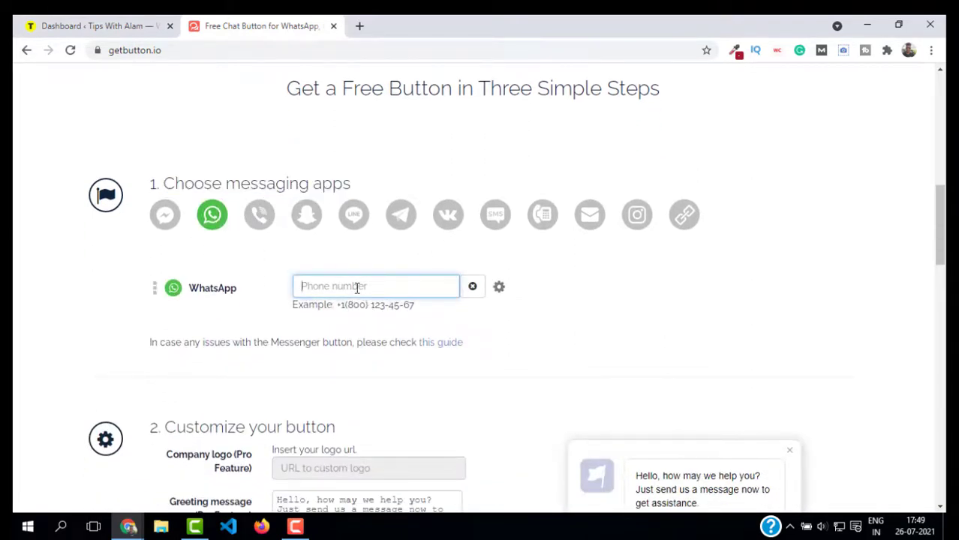
{"action": "scroll", "coordinate": [323, 314], "scroll_direction": "down", "scroll_amount": 5}
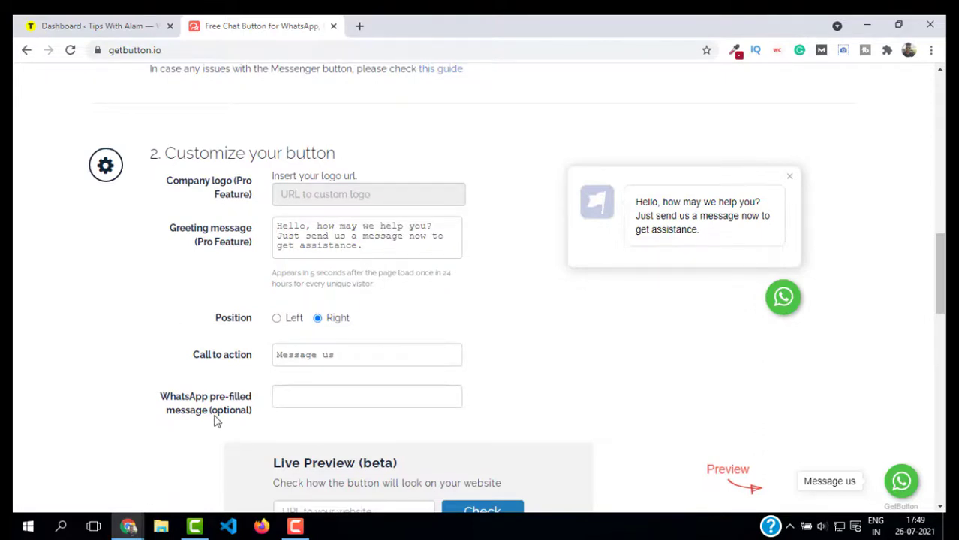
- Position the button on the left and change its call-to-action text to 'Chat with us'
{"action": "scroll", "coordinate": [285, 274], "scroll_direction": "down", "scroll_amount": 1}
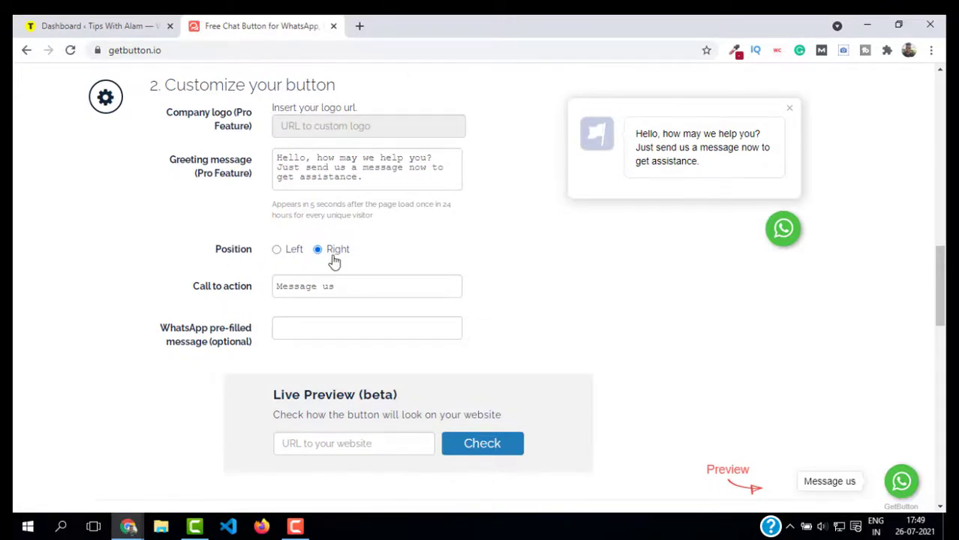
{"action": "left_click", "coordinate": [276, 250]}
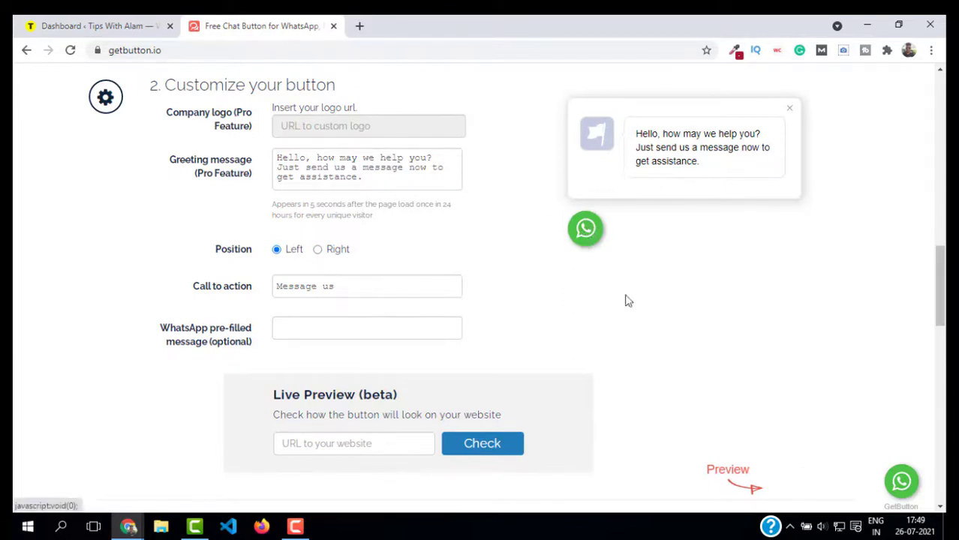
{"action": "left_click", "coordinate": [348, 287]}
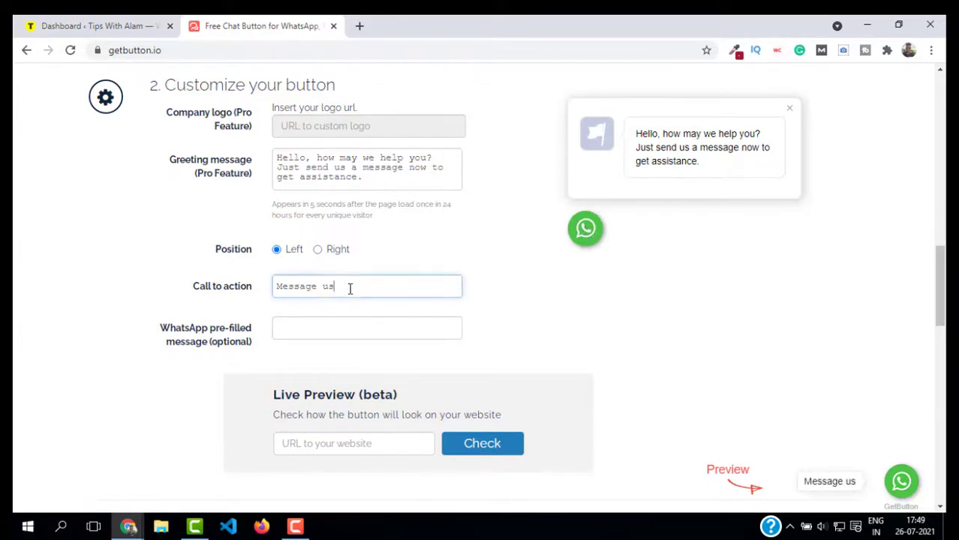
{"action": "key", "text": "ctrl+a"}
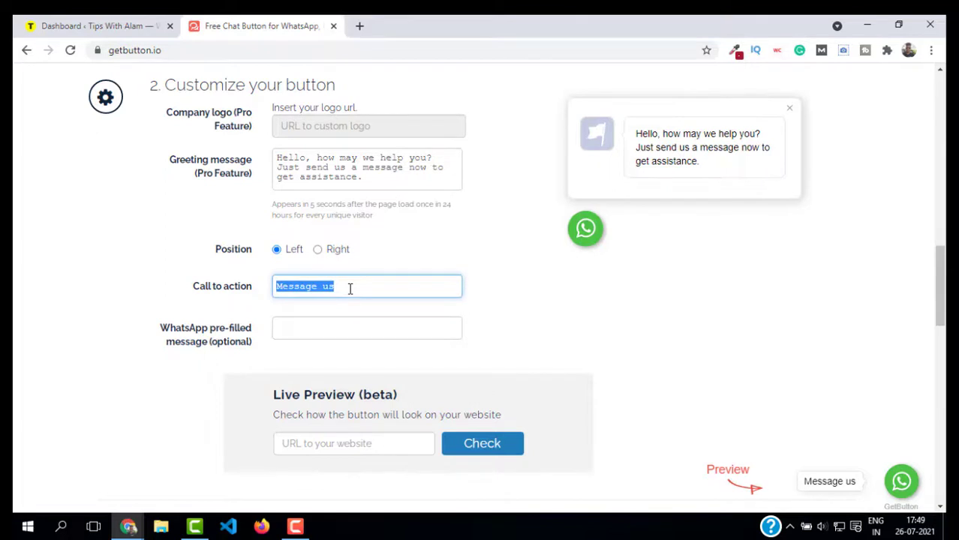
{"action": "type", "text": "Chat"}
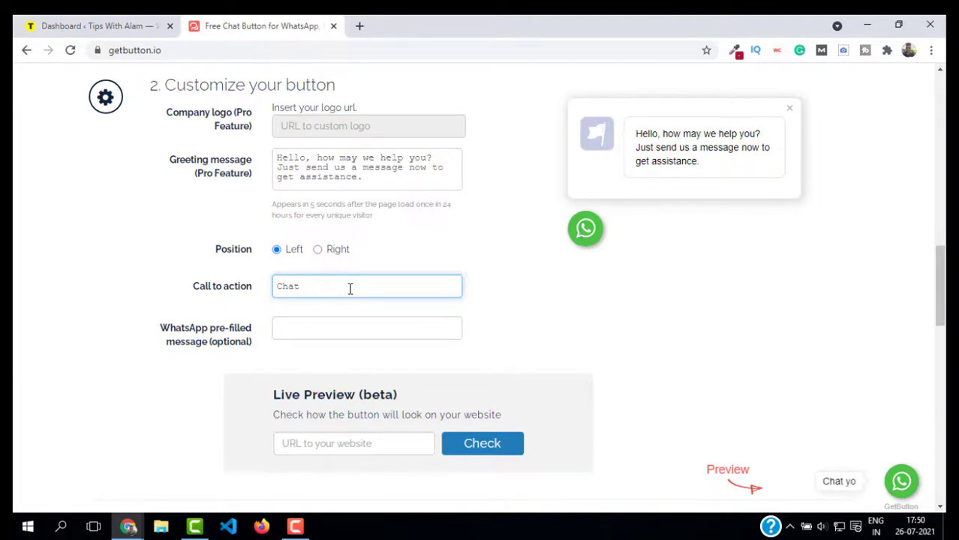
{"action": "type", "text": " yowith us"}
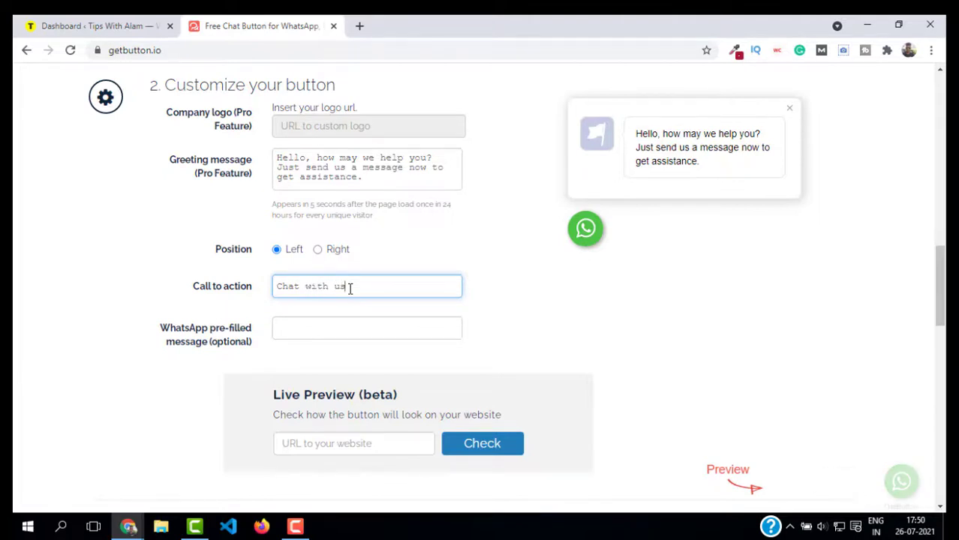
{"action": "left_click", "coordinate": [363, 328]}
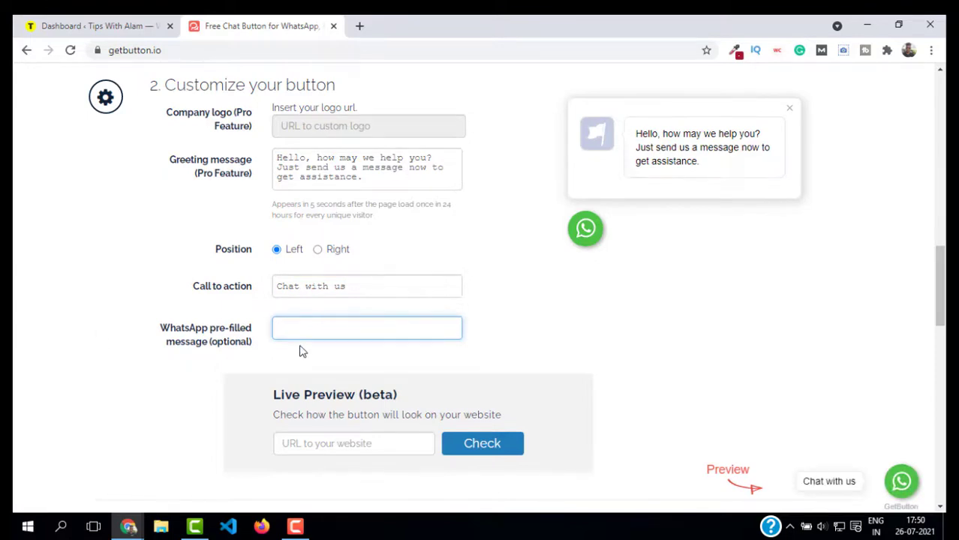
{"action": "scroll", "coordinate": [319, 314], "scroll_direction": "down", "scroll_amount": 1}
{"action": "scroll", "coordinate": [443, 299], "scroll_direction": "down", "scroll_amount": 1}
{"action": "scroll", "coordinate": [390, 274], "scroll_direction": "down", "scroll_amount": 1}
{"action": "key", "text": "Tab"}
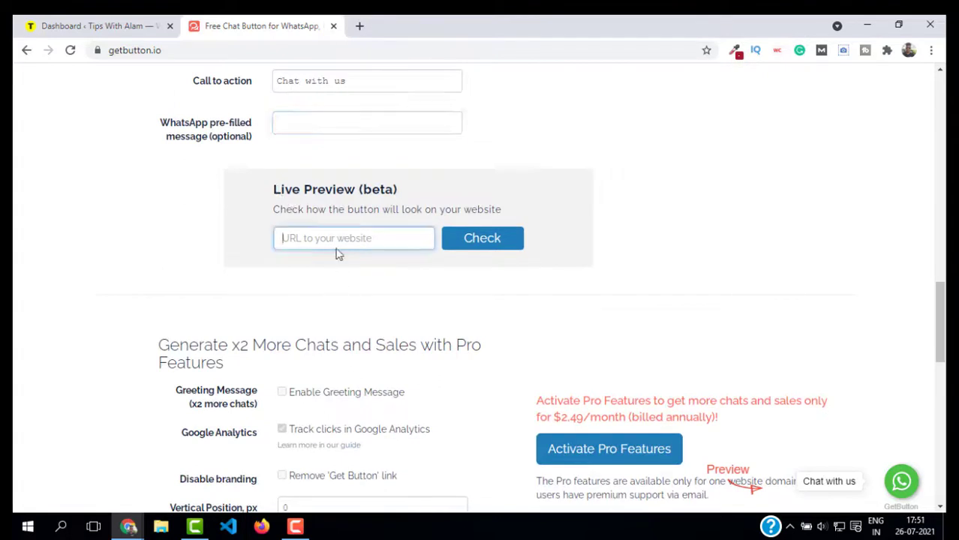
{"action": "left_click", "coordinate": [346, 241]}
{"action": "left_click", "coordinate": [332, 269]}
{"action": "left_click", "coordinate": [476, 243]}
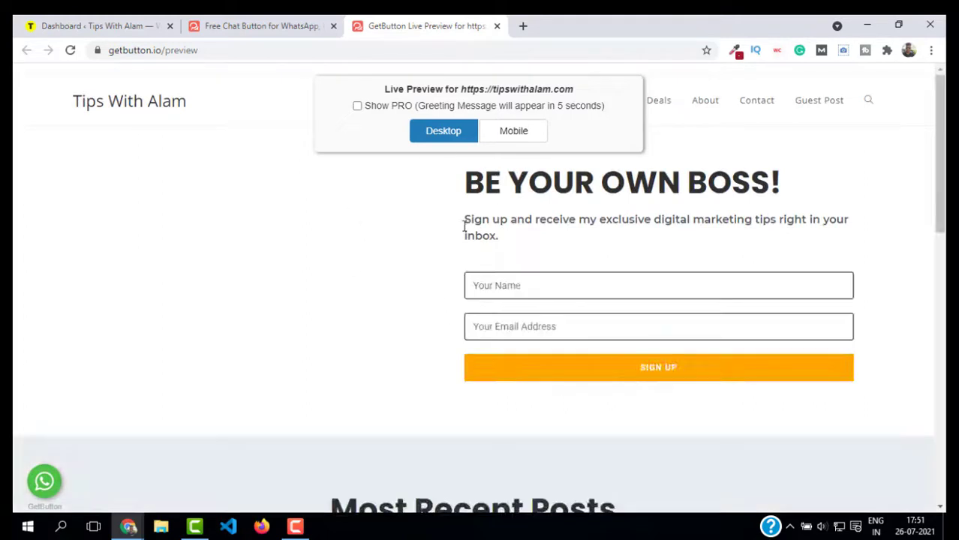
{"action": "scroll", "coordinate": [379, 285], "scroll_direction": "down", "scroll_amount": 3}
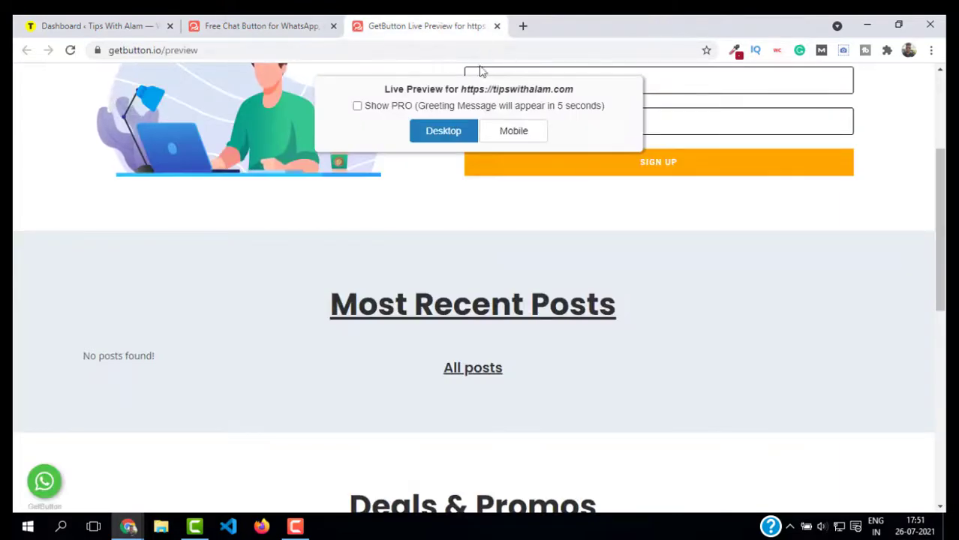
- Close the live preview tab and scroll to '3. Add the code to your website'
{"action": "left_click", "coordinate": [496, 26]}
{"action": "scroll", "coordinate": [269, 299], "scroll_direction": "down", "scroll_amount": 3}
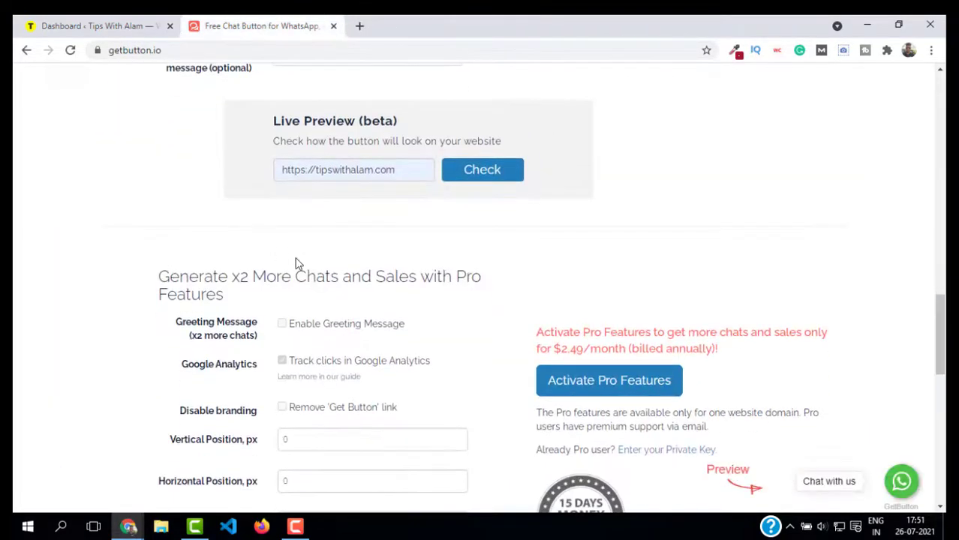
{"action": "scroll", "coordinate": [305, 201], "scroll_direction": "up", "scroll_amount": 3}
{"action": "scroll", "coordinate": [379, 196], "scroll_direction": "down", "scroll_amount": 1}
{"action": "scroll", "coordinate": [285, 171], "scroll_direction": "up", "scroll_amount": 1}
{"action": "scroll", "coordinate": [565, 291], "scroll_direction": "down", "scroll_amount": 1}
{"action": "scroll", "coordinate": [464, 298], "scroll_direction": "down", "scroll_amount": 2}
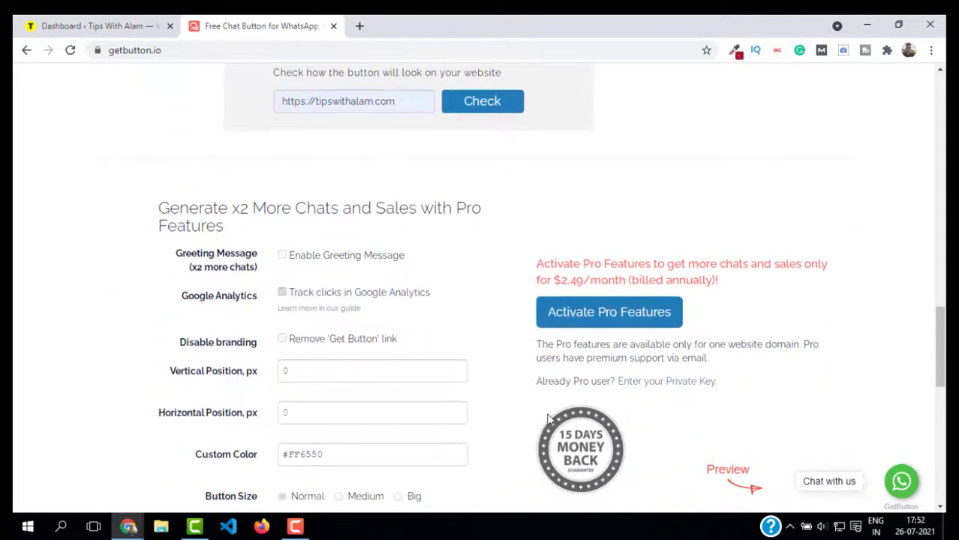
{"action": "scroll", "coordinate": [753, 295], "scroll_direction": "down", "scroll_amount": 1}
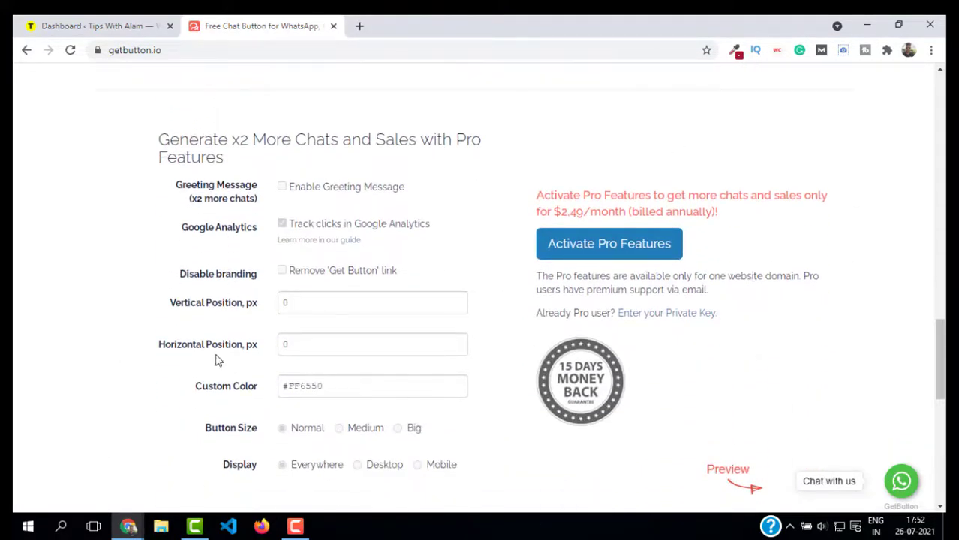
{"action": "scroll", "coordinate": [648, 267], "scroll_direction": "down", "scroll_amount": 3}
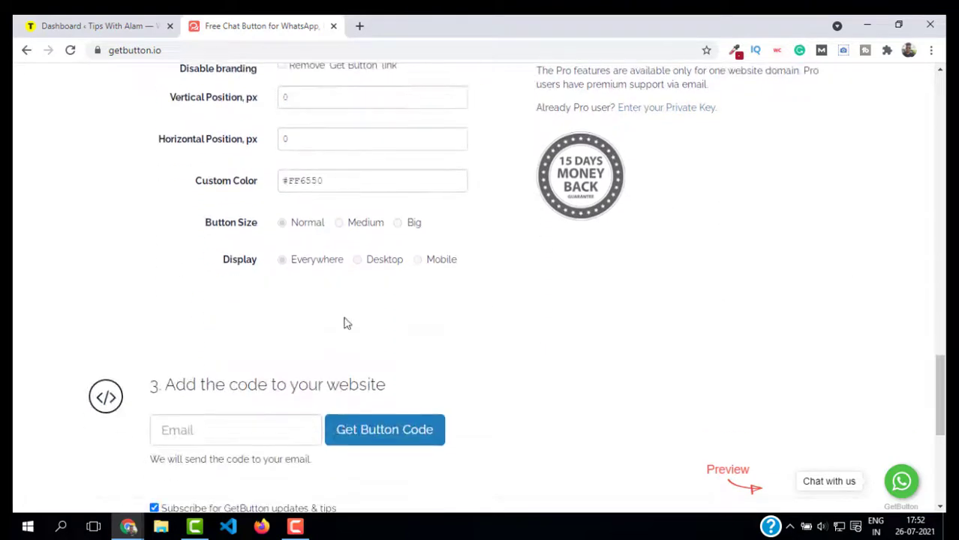
{"action": "scroll", "coordinate": [540, 240], "scroll_direction": "down", "scroll_amount": 3}
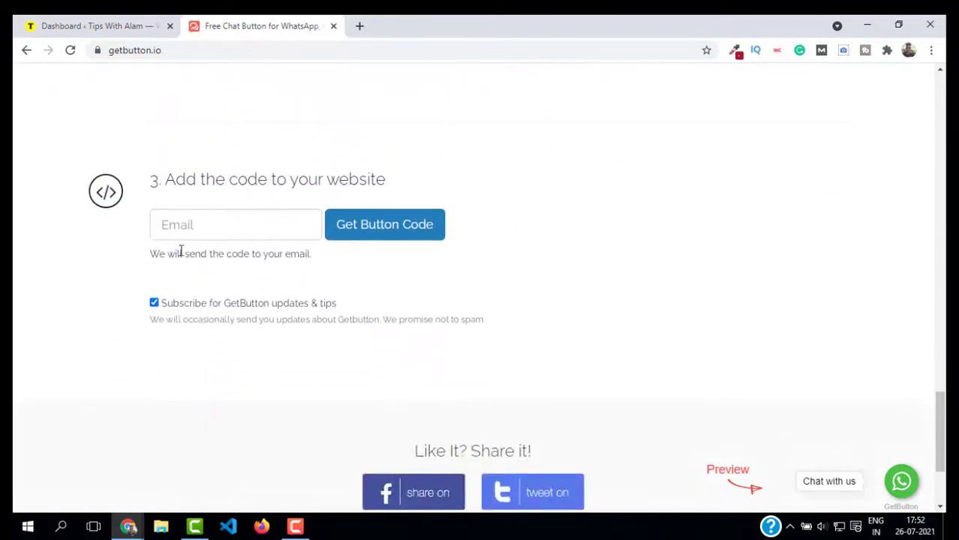
- Submit your email address for the button code and select the generated widget script
{"action": "left_click", "coordinate": [180, 225]}
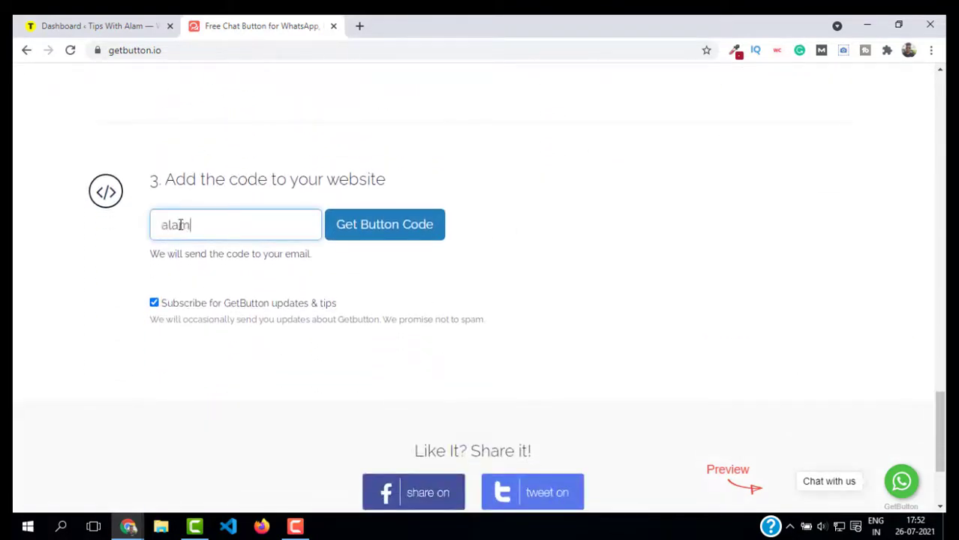
{"action": "key", "text": "ctrl+a"}
{"action": "key", "text": "BackSpace"}
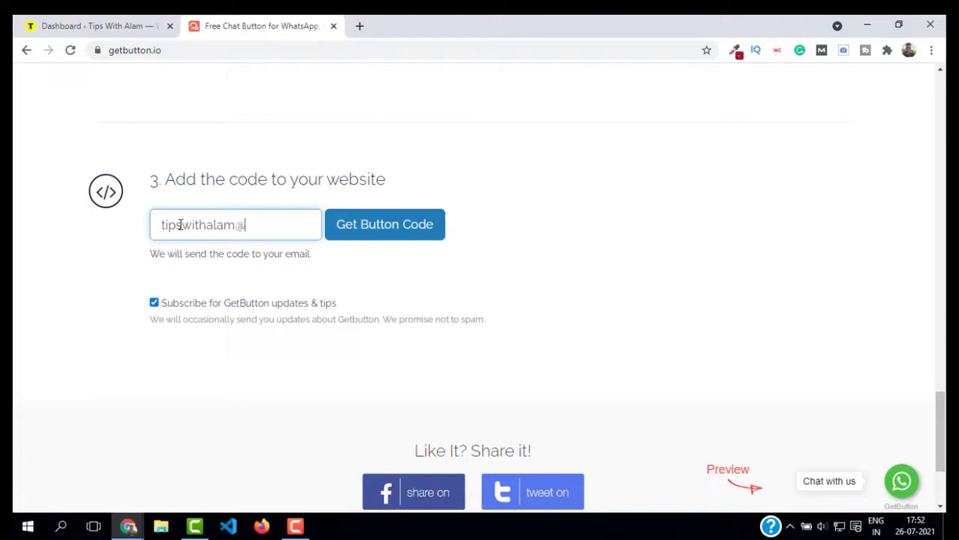
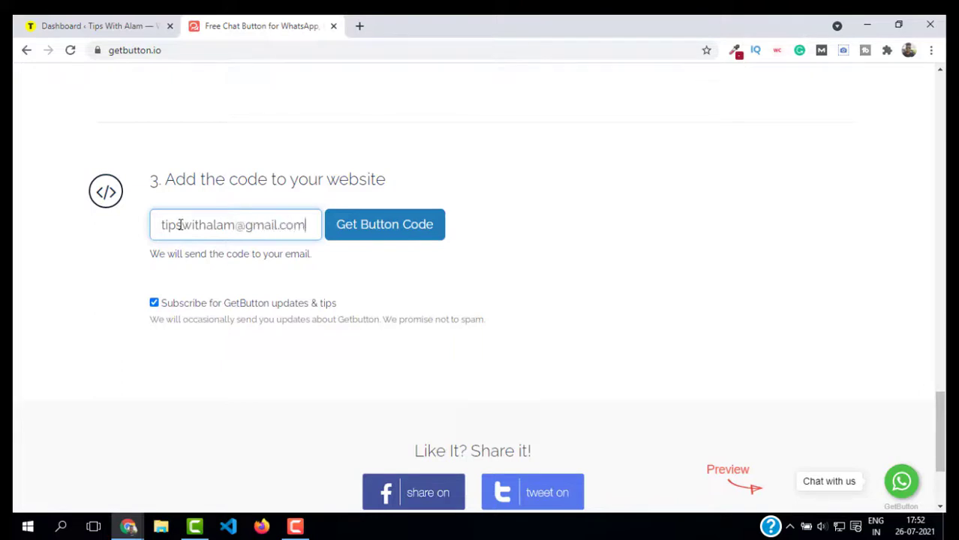
{"action": "left_click", "coordinate": [391, 234]}
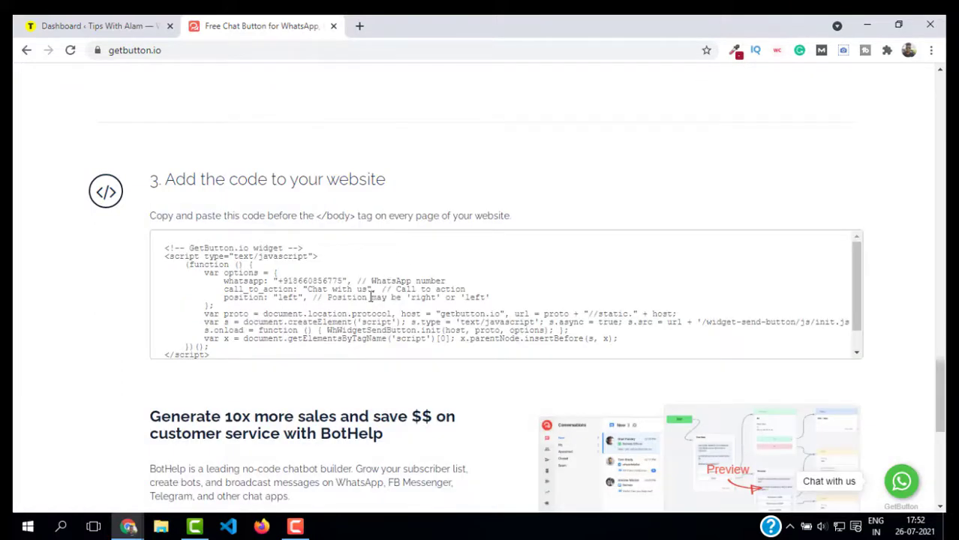
{"action": "left_click", "coordinate": [226, 305]}
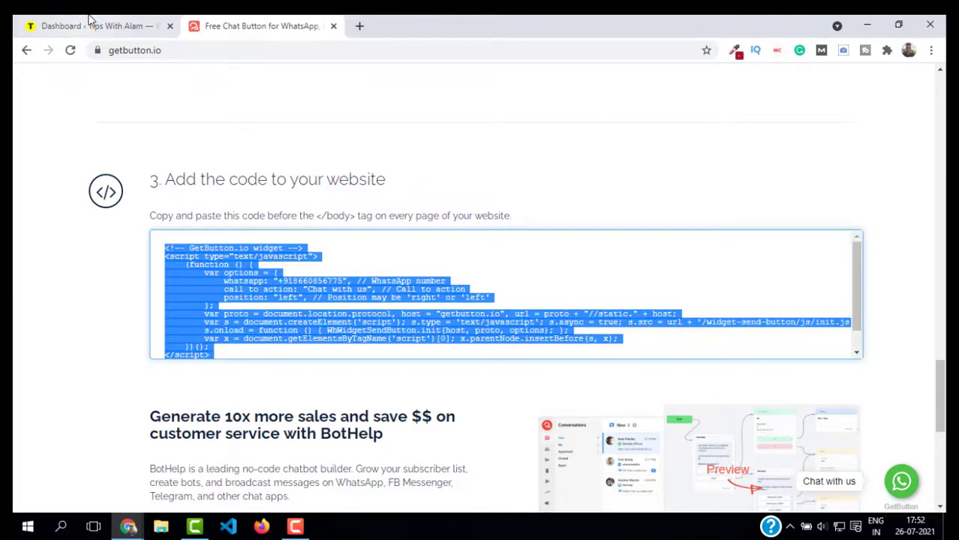
- Switch to the WordPress dashboard tab and open Appearance > Widgets
{"action": "left_click", "coordinate": [57, 21]}
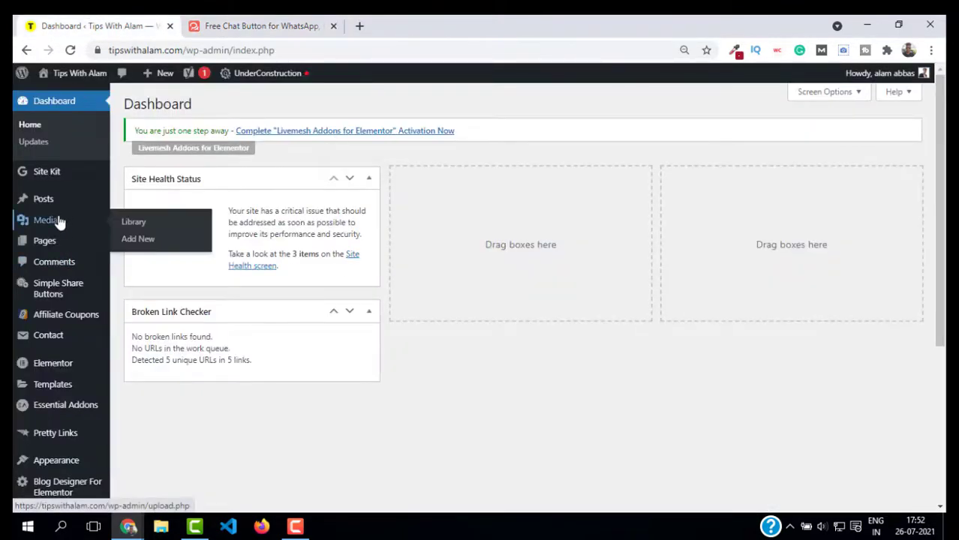
{"action": "scroll", "coordinate": [137, 347], "scroll_direction": "down", "scroll_amount": 1}
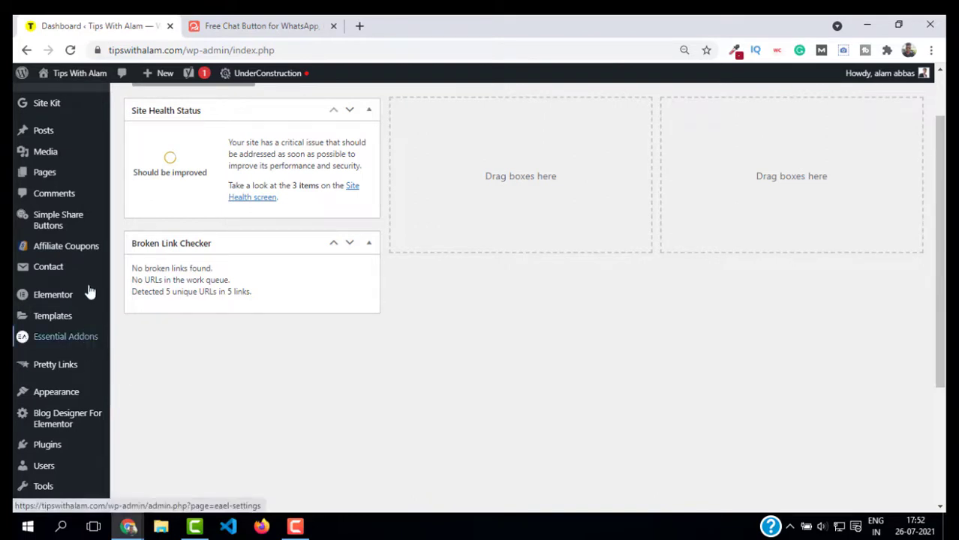
{"action": "mouse_move", "coordinate": [104, 269]}
{"action": "scroll", "coordinate": [150, 300], "scroll_direction": "down", "scroll_amount": 1}
{"action": "mouse_move", "coordinate": [82, 327]}
{"action": "left_click", "coordinate": [137, 363]}
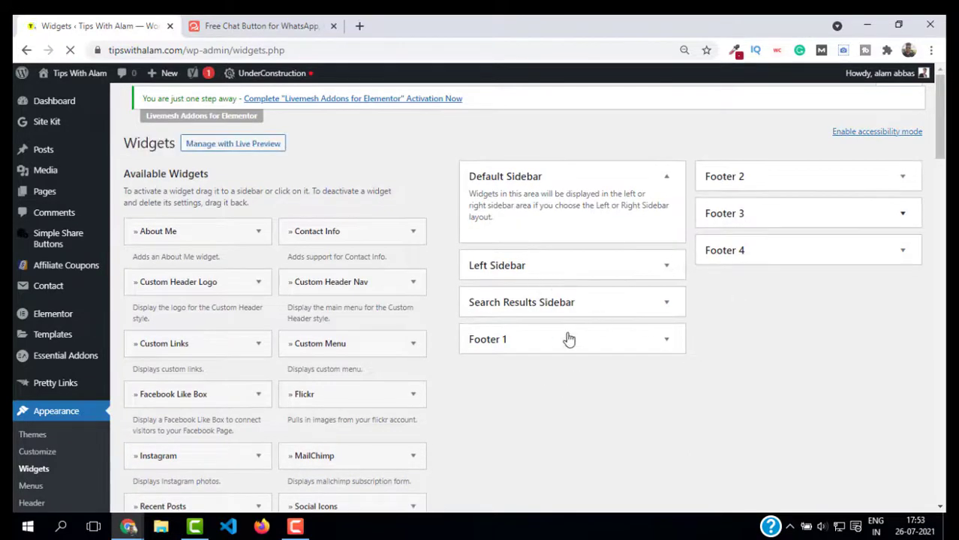
- Drag the Custom HTML widget from Inactive Widgets into the Footer 1 area
{"action": "scroll", "coordinate": [366, 279], "scroll_direction": "down", "scroll_amount": 2}
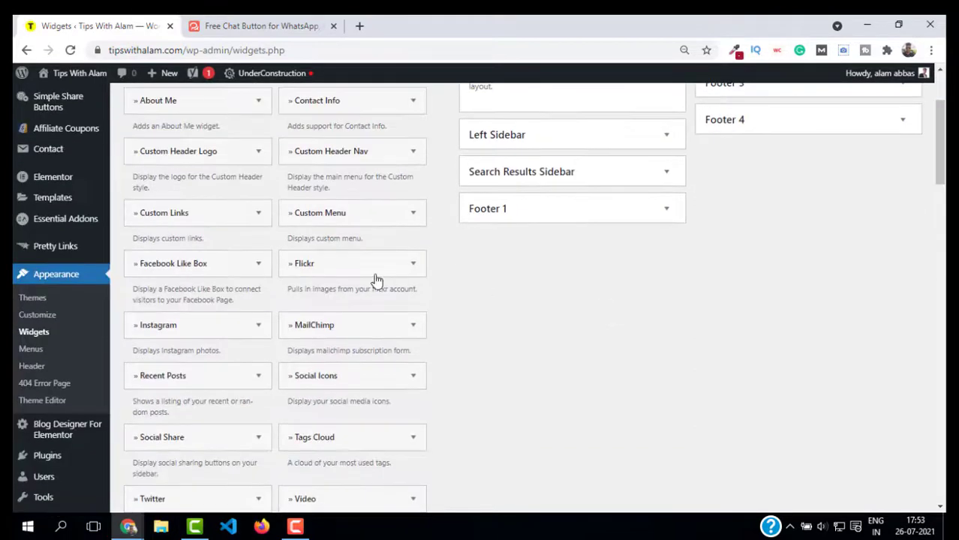
{"action": "scroll", "coordinate": [325, 304], "scroll_direction": "down", "scroll_amount": 10}
{"action": "scroll", "coordinate": [323, 308], "scroll_direction": "down", "scroll_amount": 7}
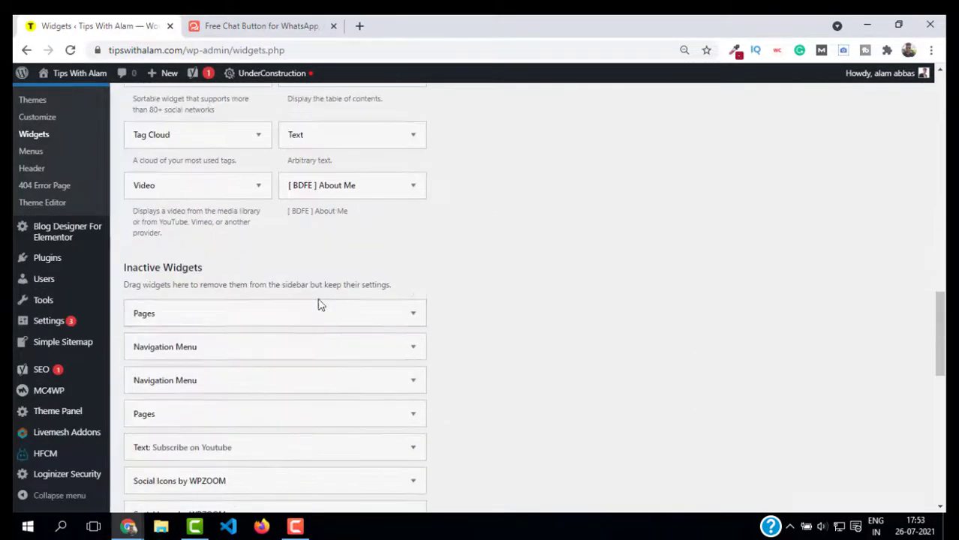
{"action": "left_click", "coordinate": [265, 312]}
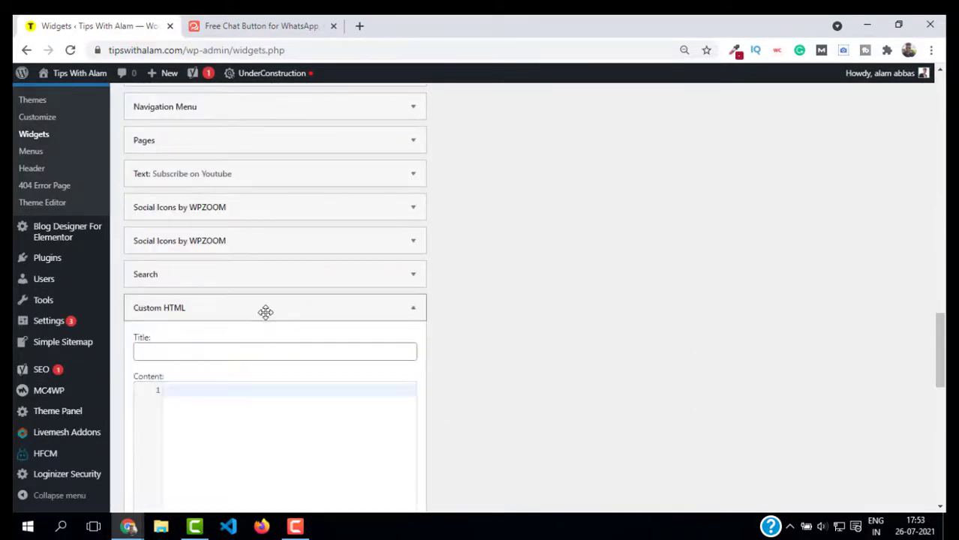
{"action": "left_click", "coordinate": [369, 313]}
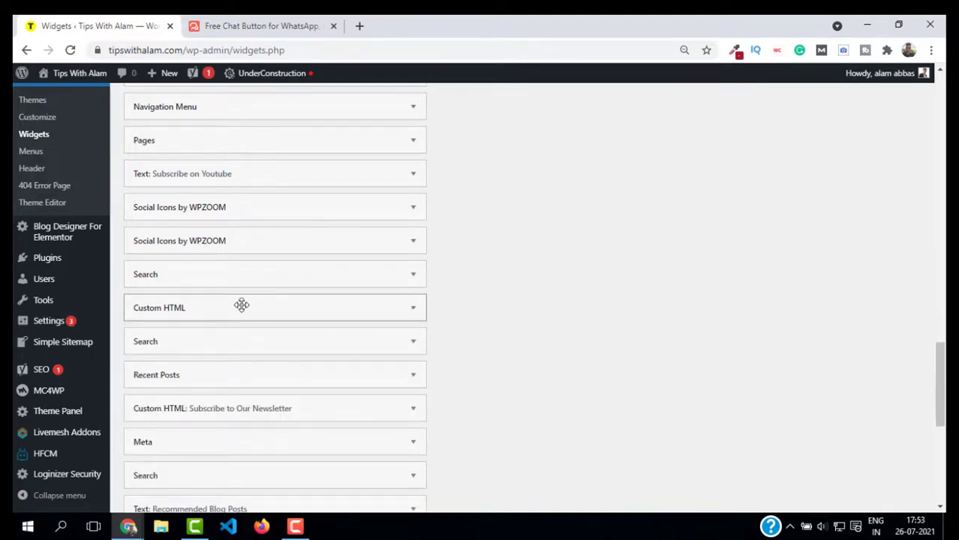
{"action": "left_click_drag", "start_coordinate": [274, 304], "coordinate": [544, 298]}
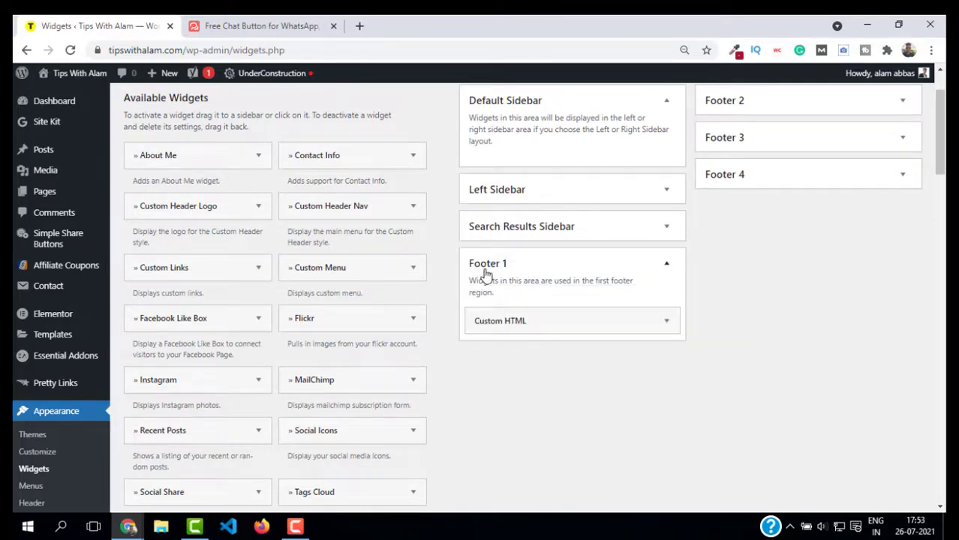
- Paste the GetButton script into the Footer 1 Custom HTML widget's Content and save it
{"action": "left_click", "coordinate": [666, 321]}
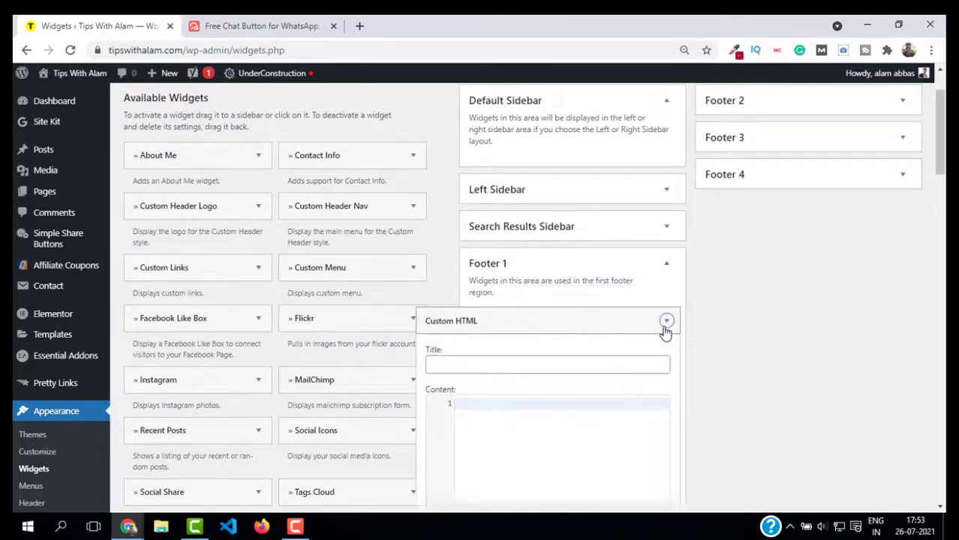
{"action": "scroll", "coordinate": [499, 354], "scroll_direction": "down", "scroll_amount": 1}
{"action": "left_click", "coordinate": [465, 298]}
{"action": "left_click", "coordinate": [515, 382]}
{"action": "key", "text": "ctrl+v"}
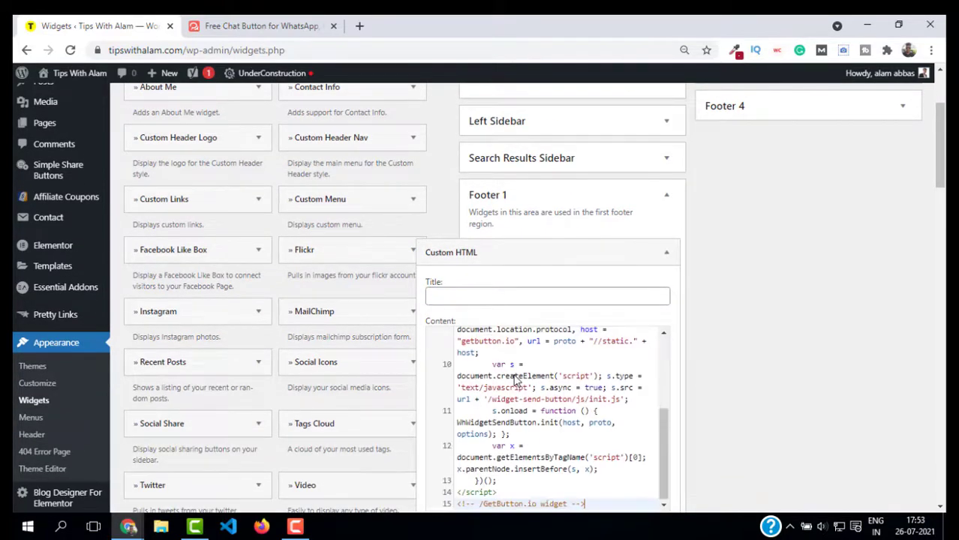
{"action": "scroll", "coordinate": [700, 358], "scroll_direction": "down", "scroll_amount": 4}
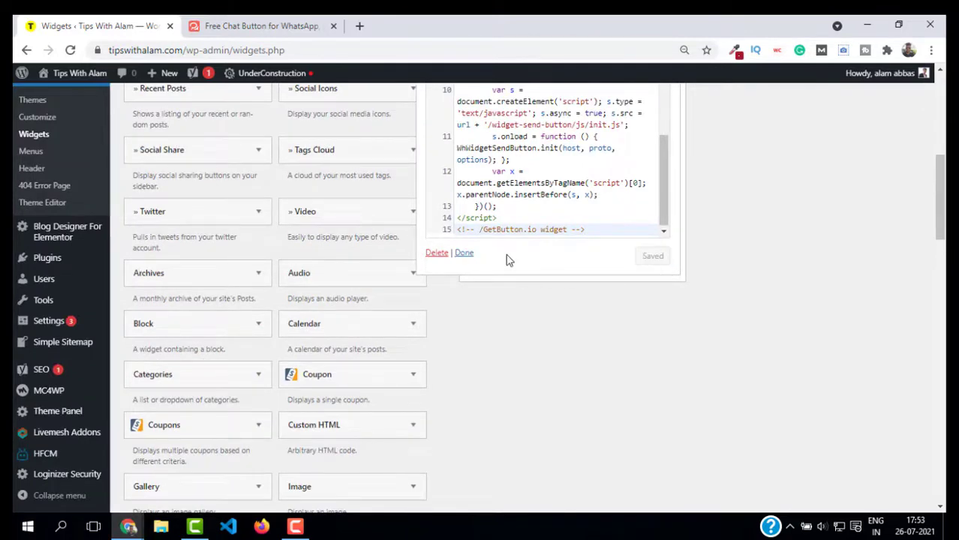
{"action": "left_click", "coordinate": [465, 253]}
{"action": "scroll", "coordinate": [683, 282], "scroll_direction": "up", "scroll_amount": 6}
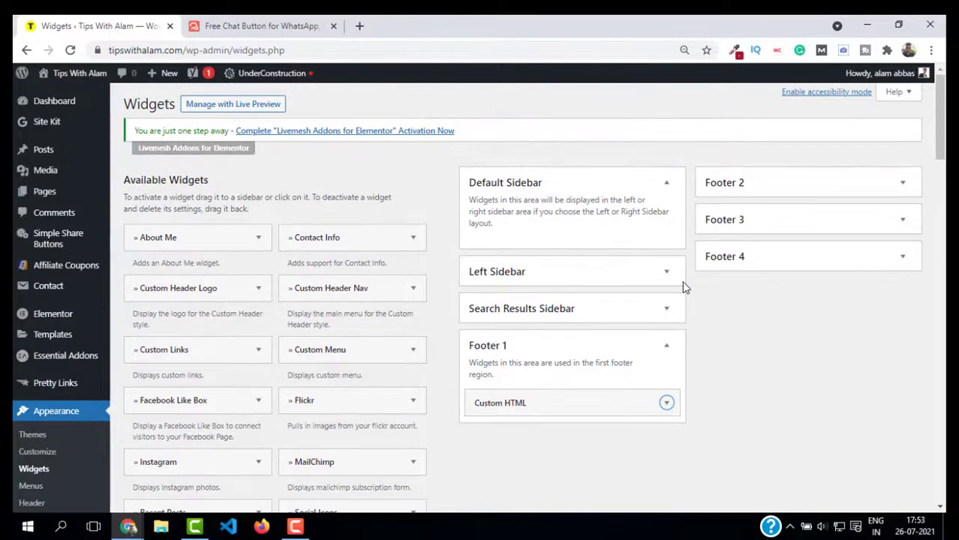
- Open the live Tips With Alam site in a new tab and try its 'Chat with us' WhatsApp button
{"action": "mouse_move", "coordinate": [74, 79]}
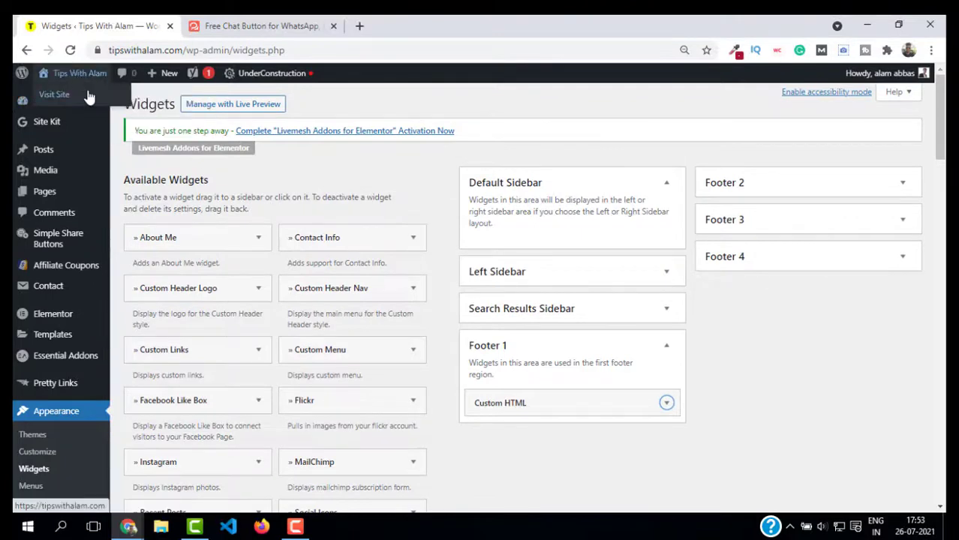
{"action": "right_click", "coordinate": [88, 97]}
{"action": "left_click", "coordinate": [98, 100]}
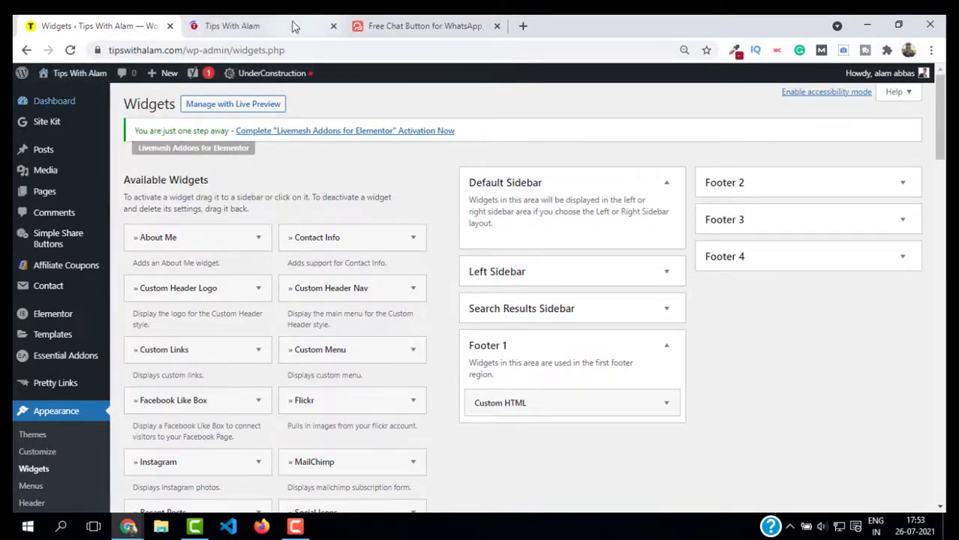
{"action": "left_click", "coordinate": [261, 25]}
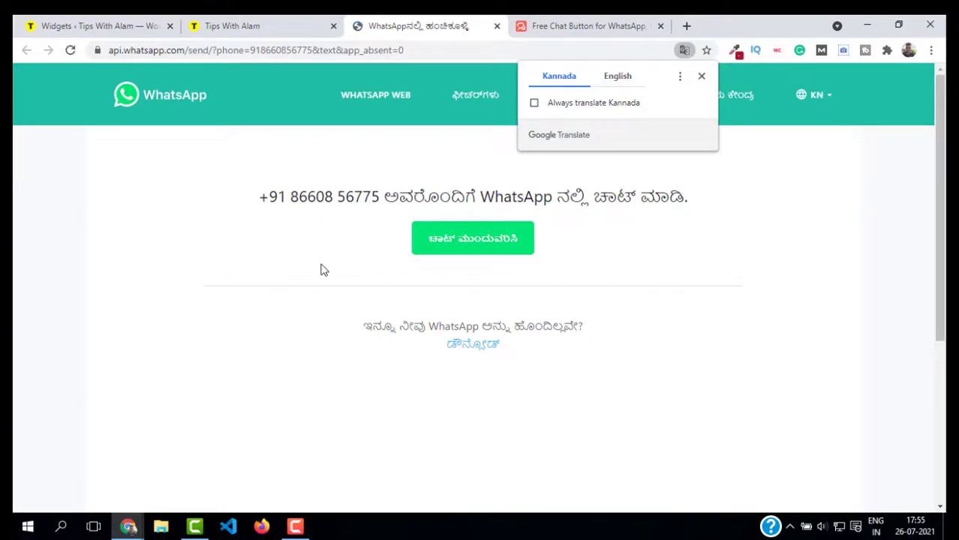
- Close the WhatsApp chat tab and return to the getbutton.io builder page
{"action": "left_click", "coordinate": [496, 26]}
{"action": "left_click", "coordinate": [411, 27]}
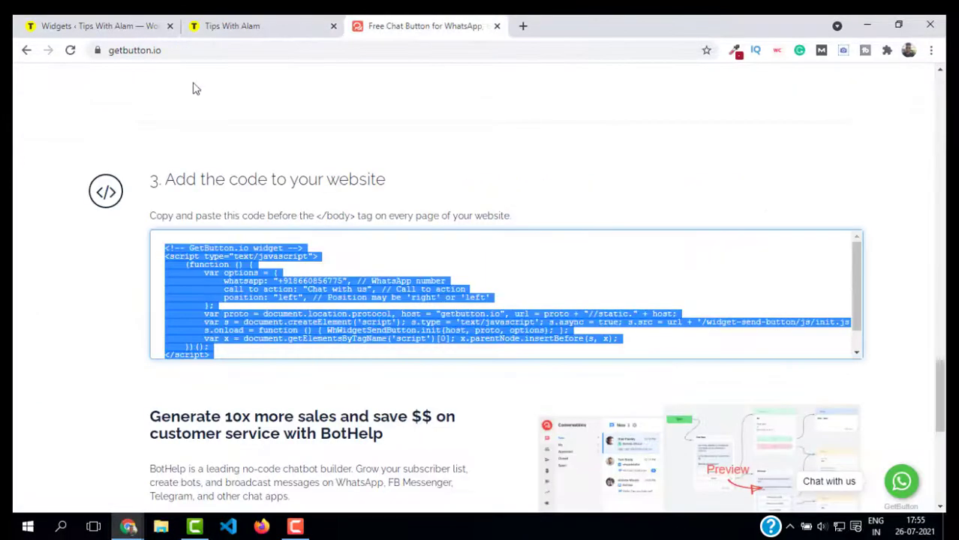
{"action": "left_click", "coordinate": [113, 51]}
{"action": "left_click", "coordinate": [347, 151]}
- Scroll back up to the Choose messaging apps section, where WhatsApp remains selected
{"action": "scroll", "coordinate": [360, 142], "scroll_direction": "up", "scroll_amount": 20}
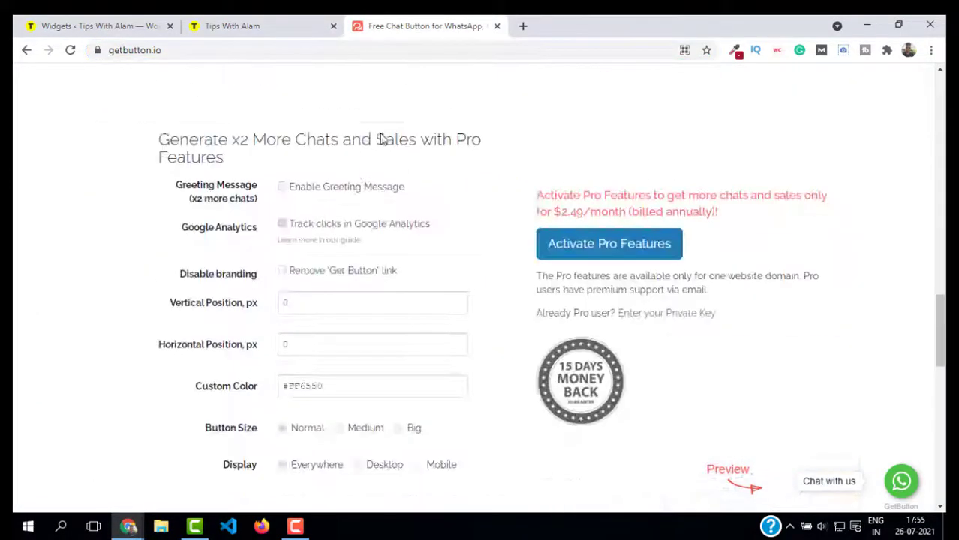
{"action": "scroll", "coordinate": [380, 139], "scroll_direction": "down", "scroll_amount": 6}
{"action": "scroll", "coordinate": [240, 113], "scroll_direction": "up", "scroll_amount": 1}
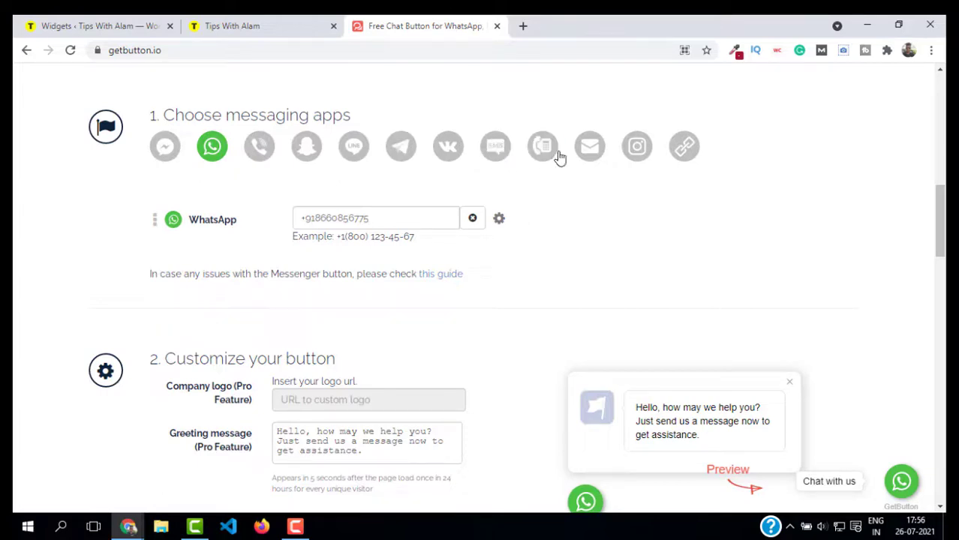
{"action": "scroll", "coordinate": [556, 238], "scroll_direction": "up", "scroll_amount": 2}
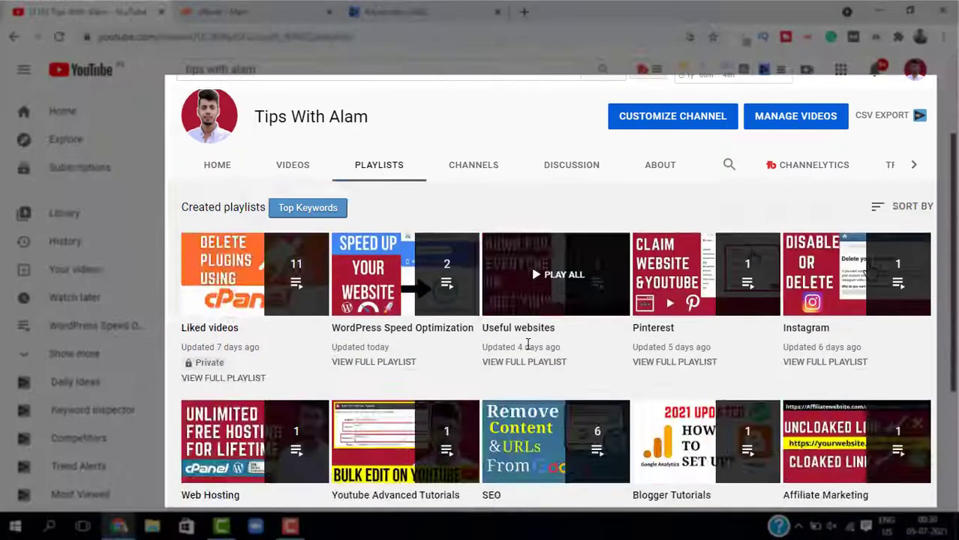
- Scroll through the channel's playlist grid, including Cpanel Tutorials and WordPress Tutorials
{"action": "scroll", "coordinate": [527, 343], "scroll_direction": "down", "scroll_amount": 3}
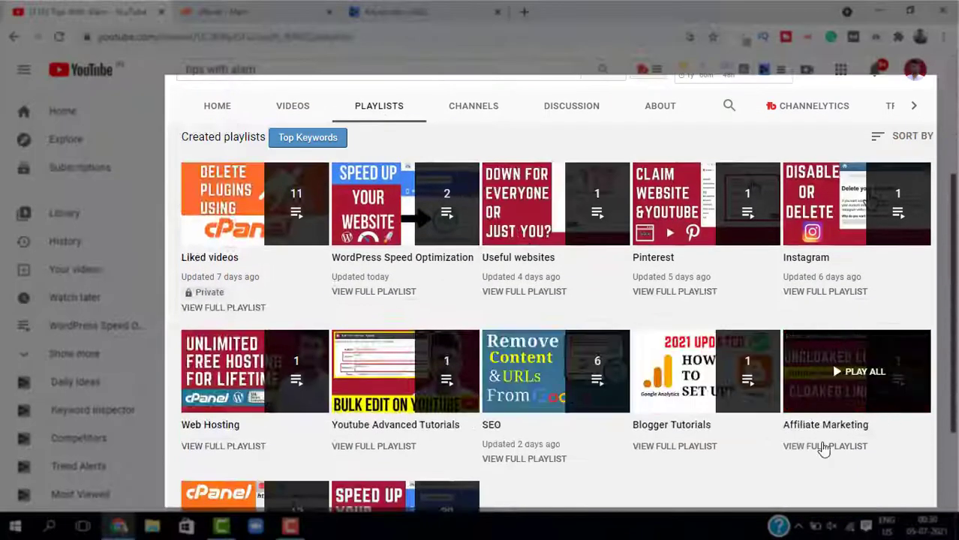